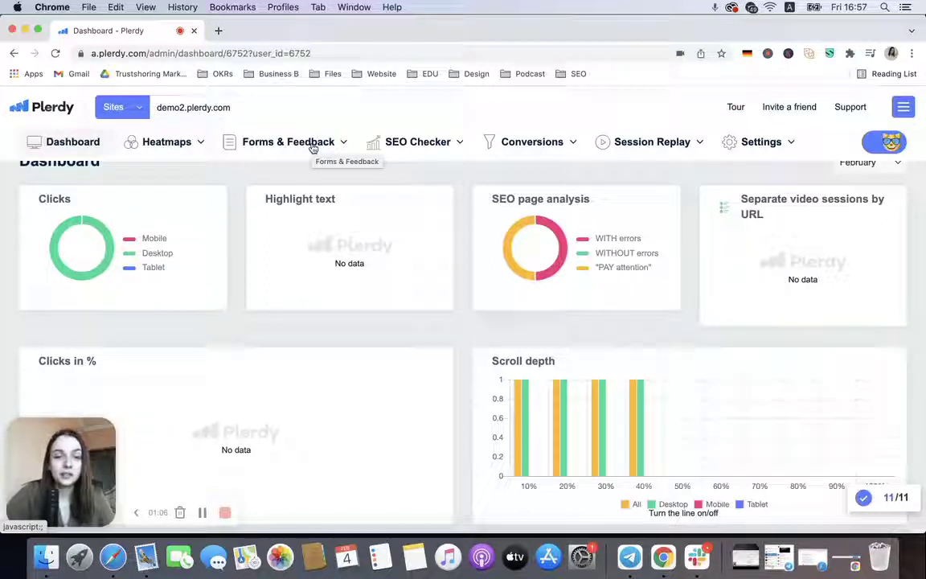
Open the form builder in Forms & Feedback and look through the available form templates.
click(291, 141)
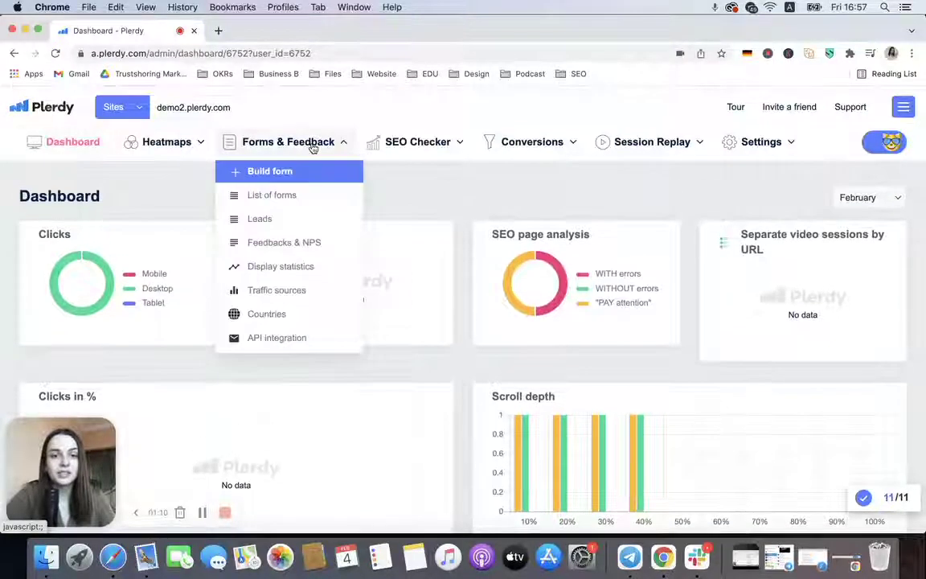
click(291, 175)
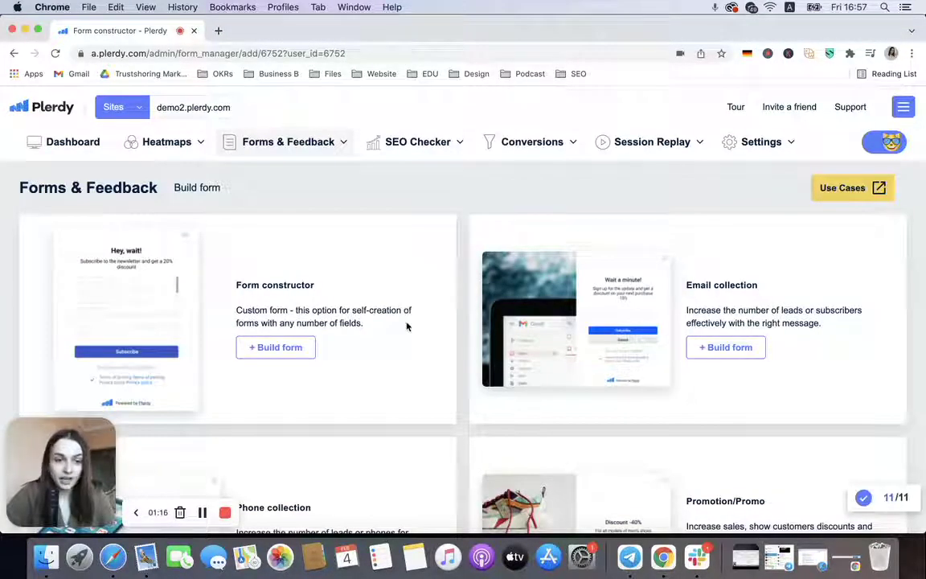
scroll(407, 323, down, 5)
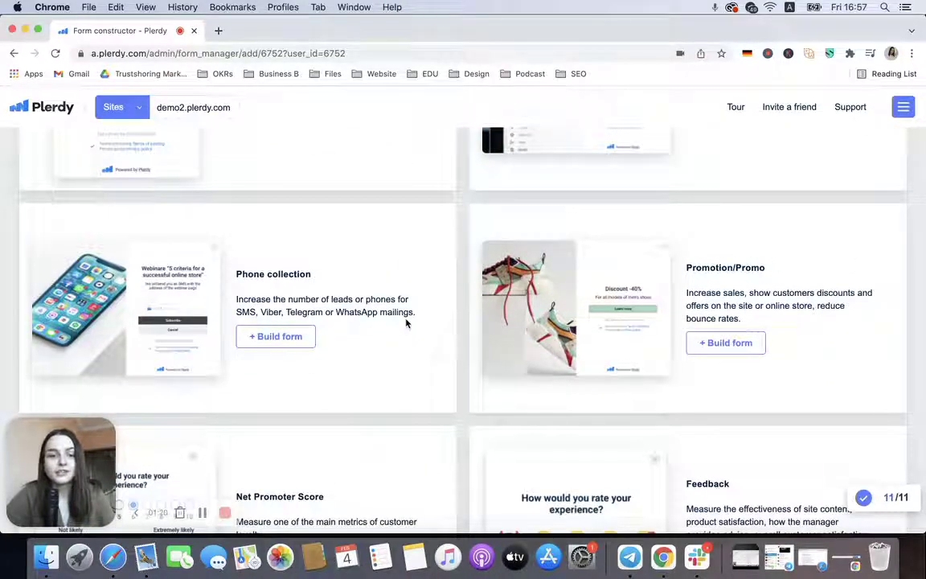
scroll(407, 323, down, 4)
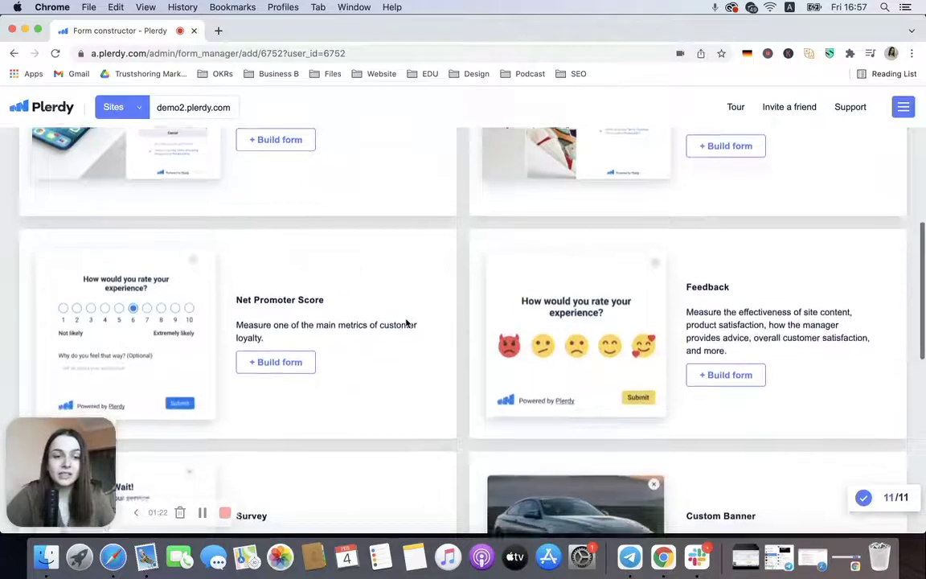
scroll(407, 323, down, 5)
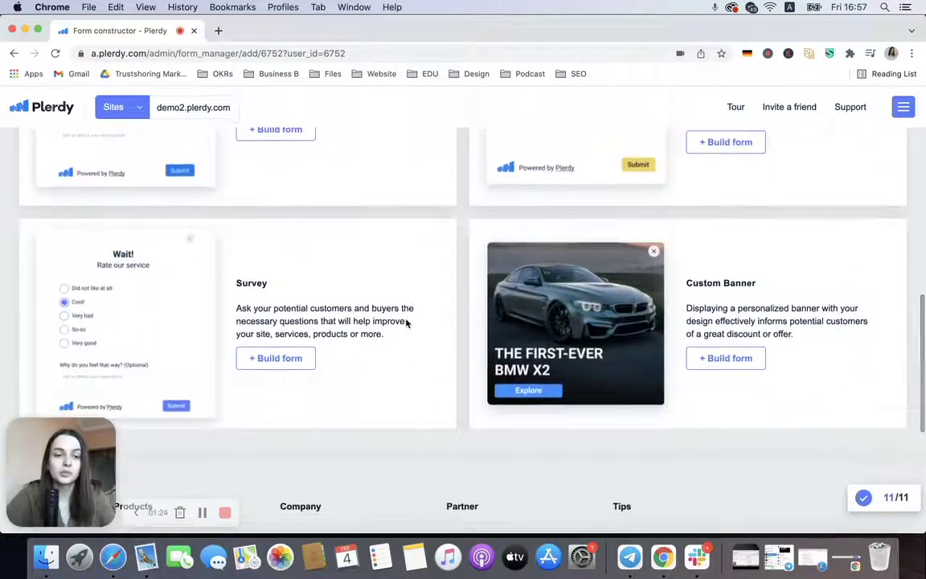
scroll(406, 323, up, 15)
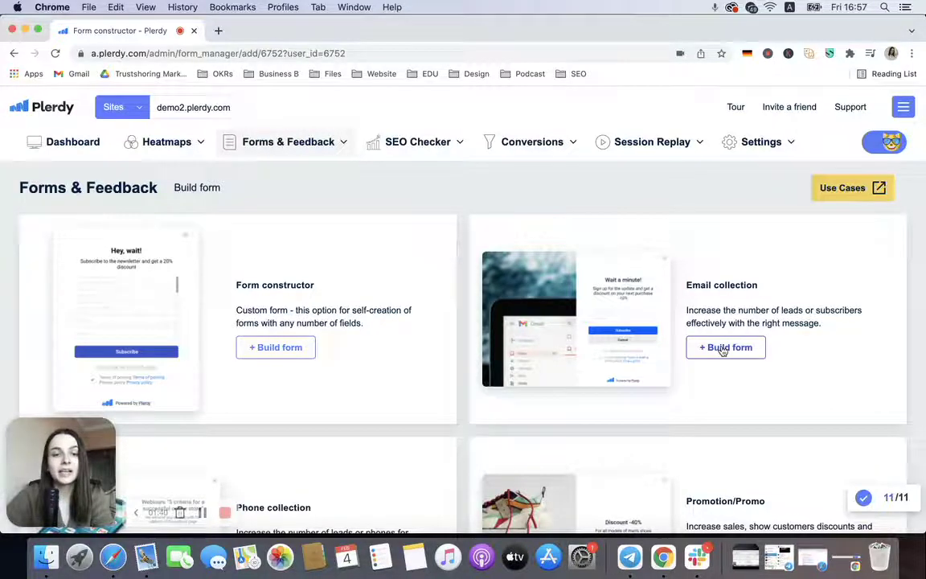
Create a new form named "show" from the Email collection template.
click(722, 349)
click(697, 319)
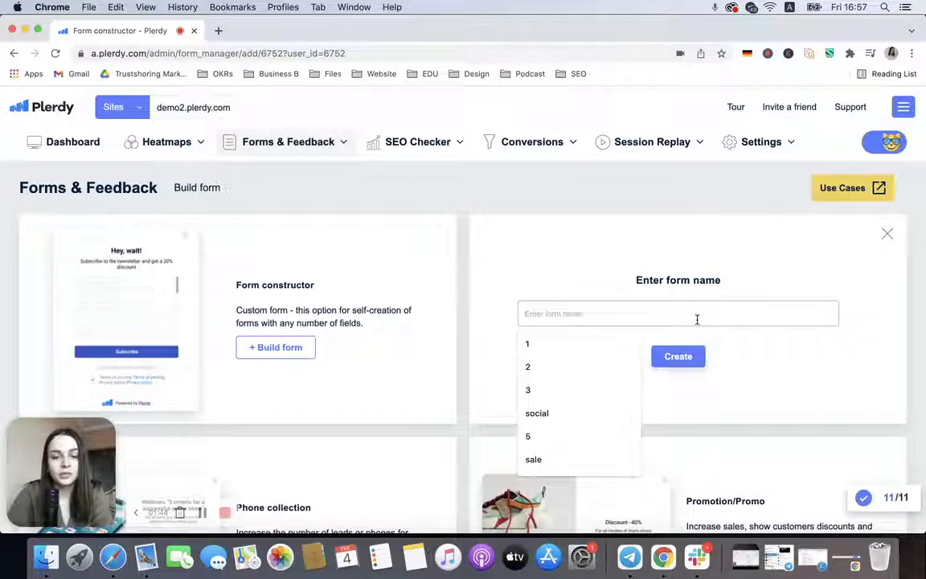
text(show)
click(689, 354)
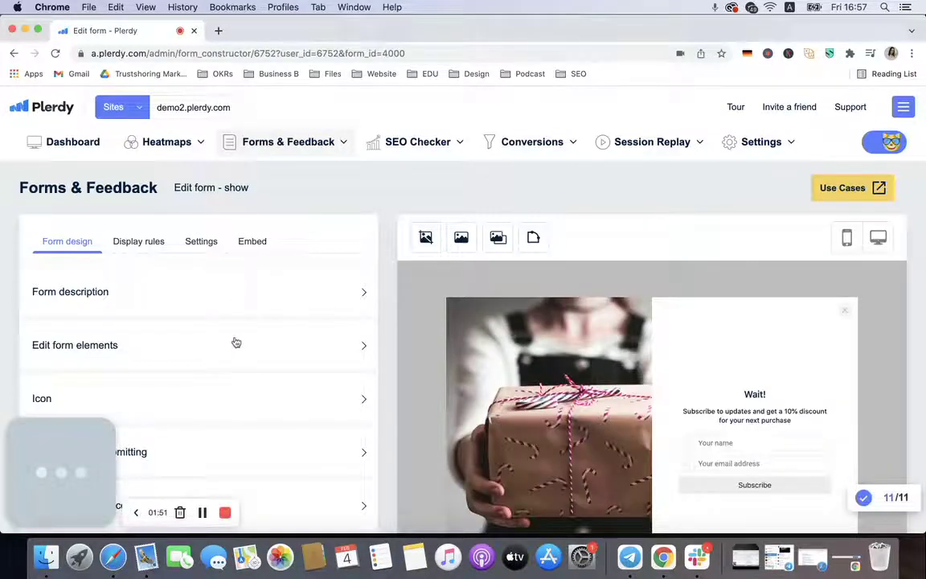
Look over the form design options, and open the "When to show?" section of the display rules.
scroll(236, 341, down, 1)
scroll(236, 341, down, 2)
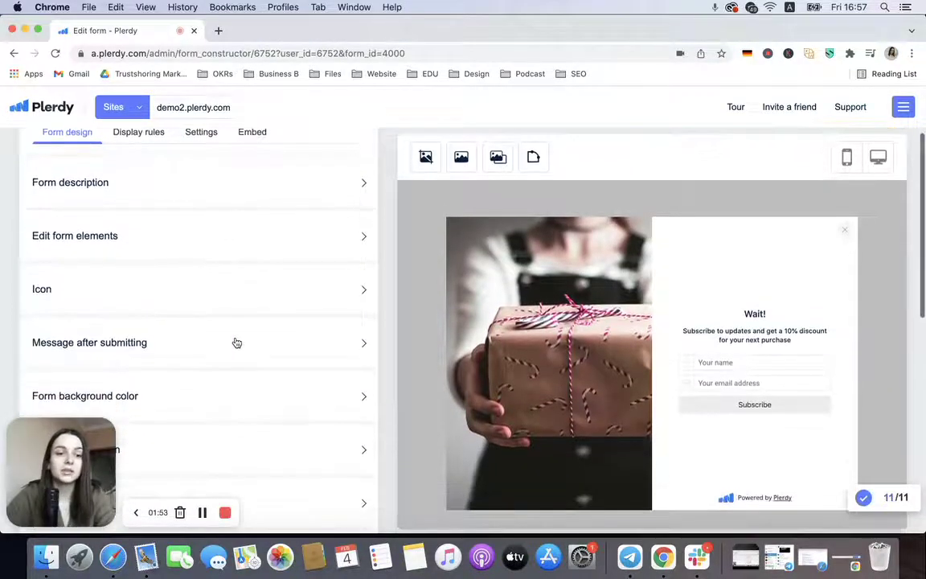
scroll(236, 342, down, 1)
scroll(236, 341, up, 4)
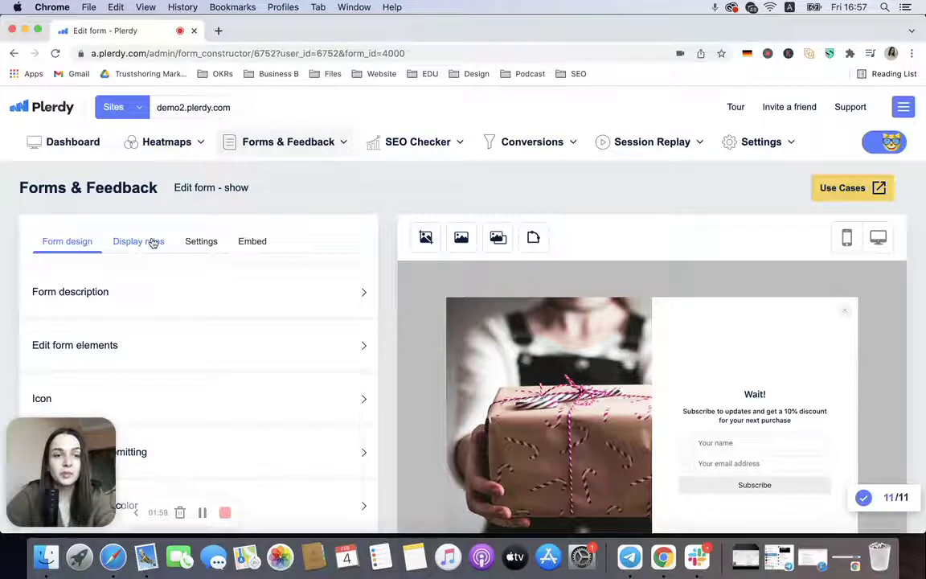
click(151, 243)
scroll(169, 308, down, 1)
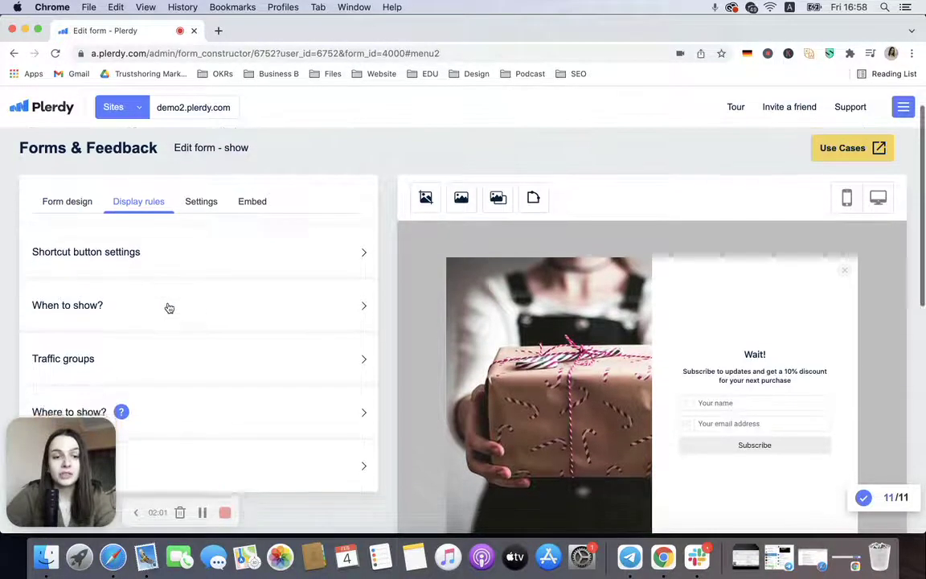
scroll(168, 308, down, 1)
scroll(168, 307, up, 2)
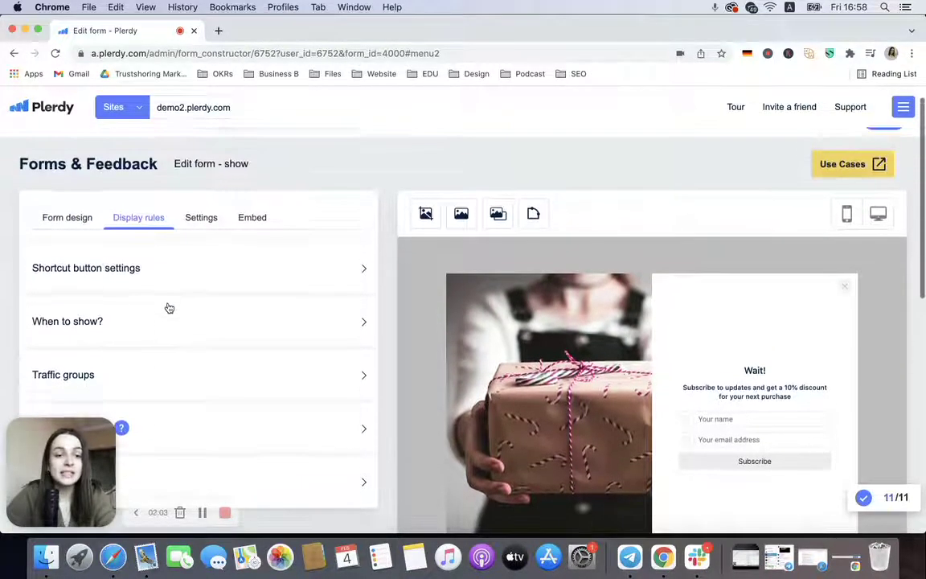
click(123, 334)
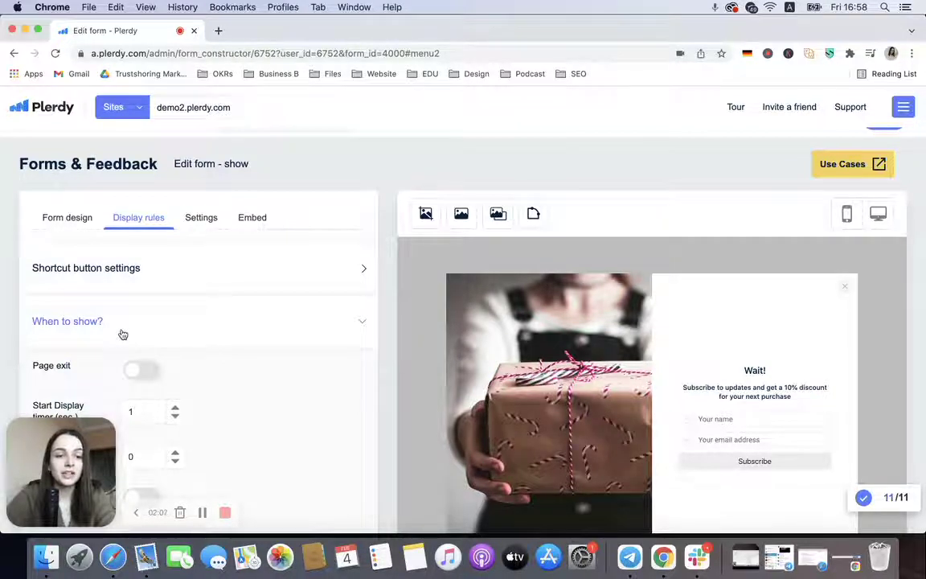
Set the form's start display timer to 10 seconds.
scroll(123, 335, down, 5)
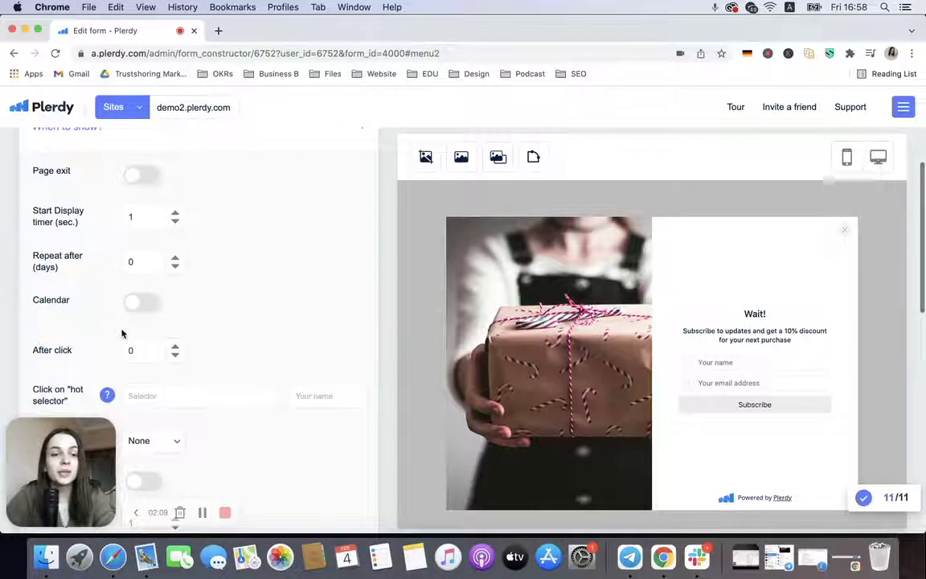
scroll(122, 332, up, 1)
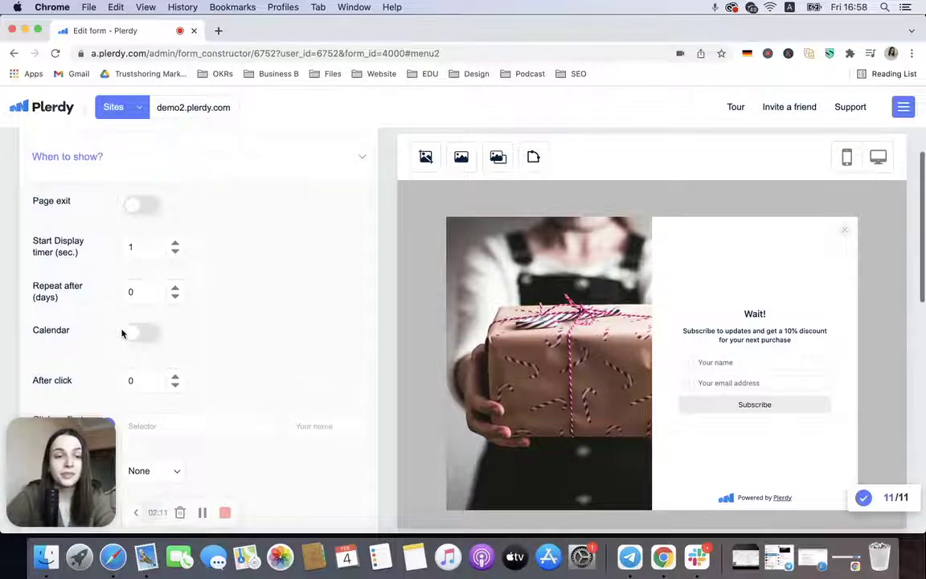
scroll(123, 332, up, 1)
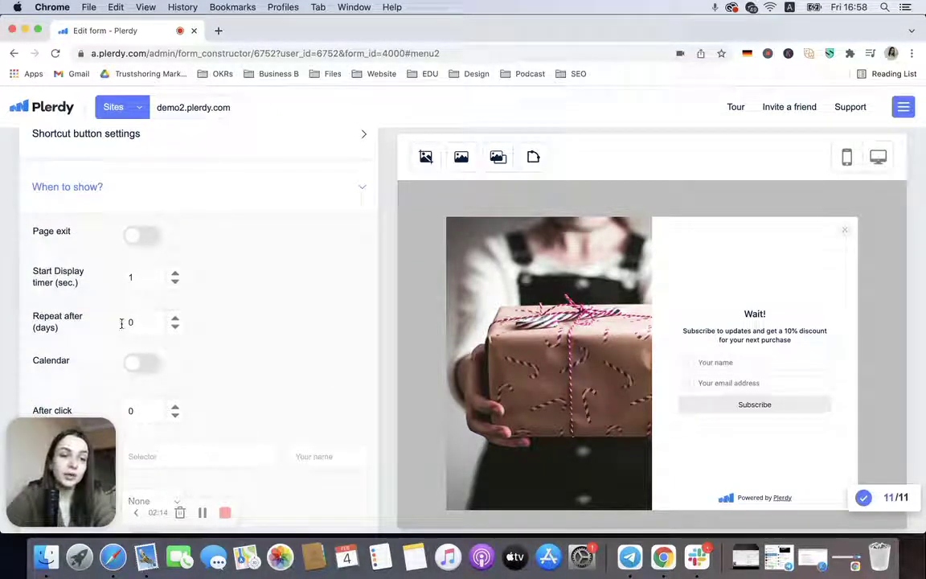
click(143, 276)
text(0)
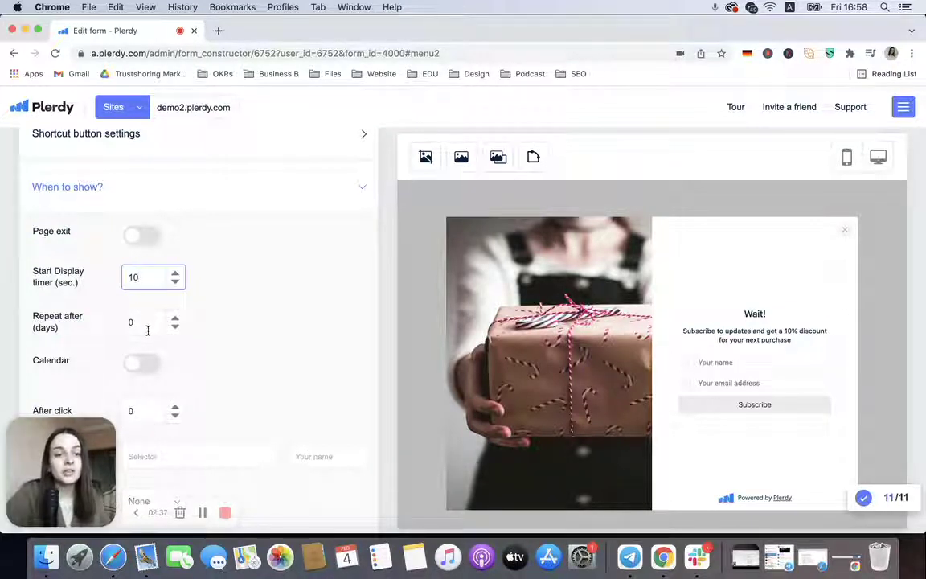
scroll(148, 325, down, 1)
click(148, 286)
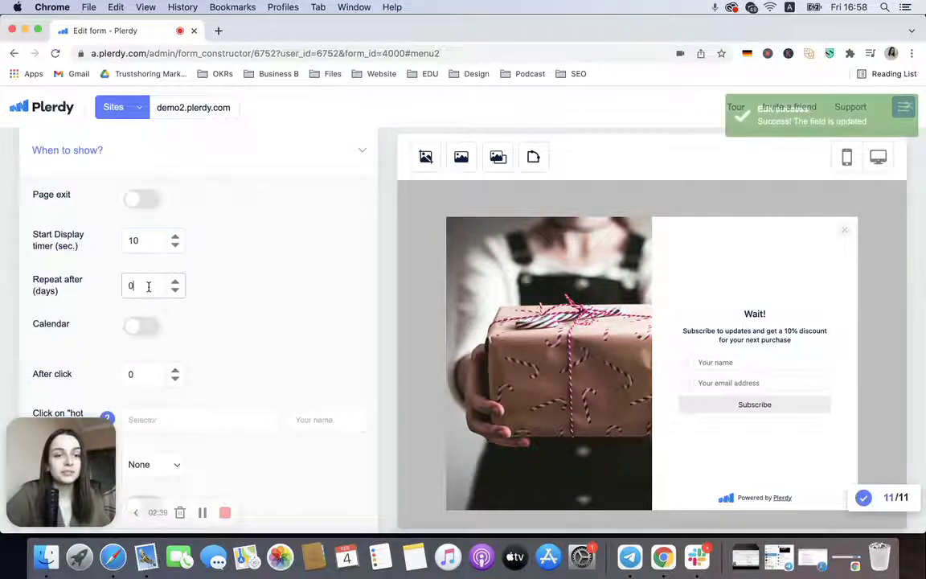
Review the other display triggers: repeat after days, calendar, after click, after scroll, scroll up and after page visit.
scroll(146, 288, down, 1)
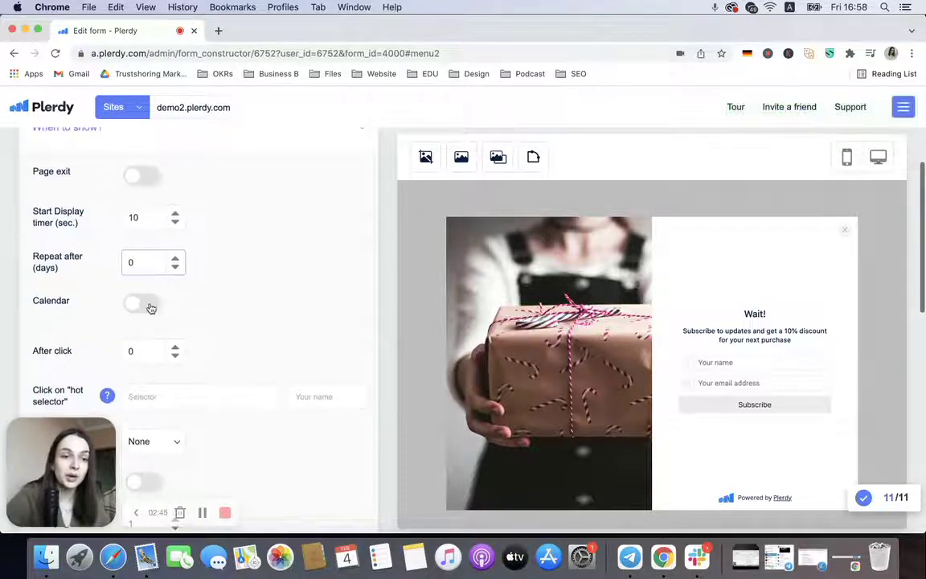
scroll(150, 306, down, 1)
click(150, 304)
scroll(149, 305, down, 2)
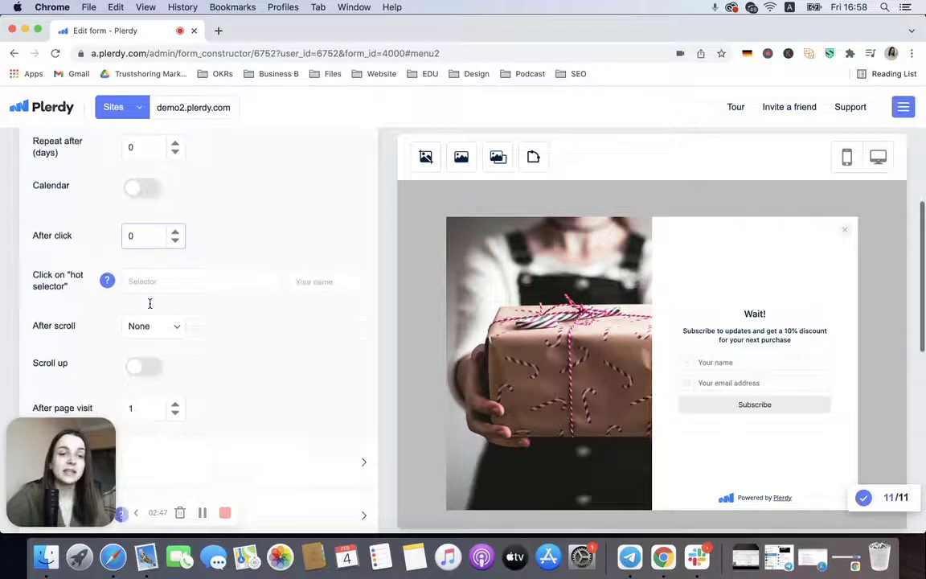
click(150, 328)
click(233, 341)
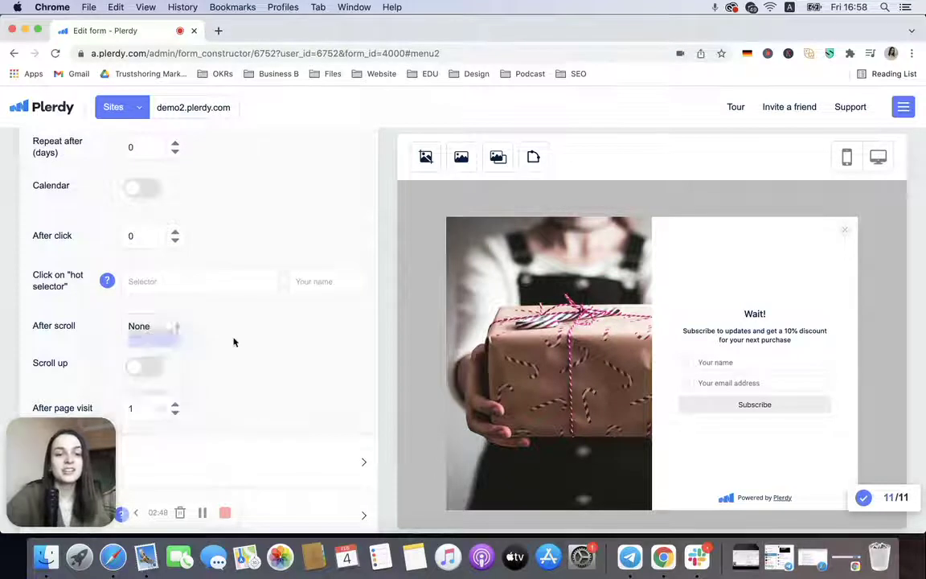
scroll(234, 342, down, 1)
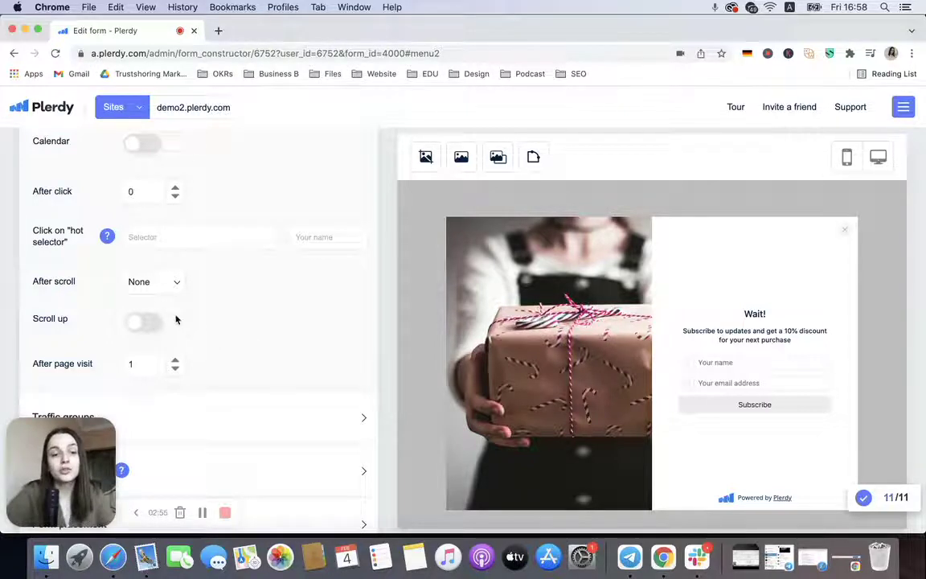
scroll(176, 318, up, 3)
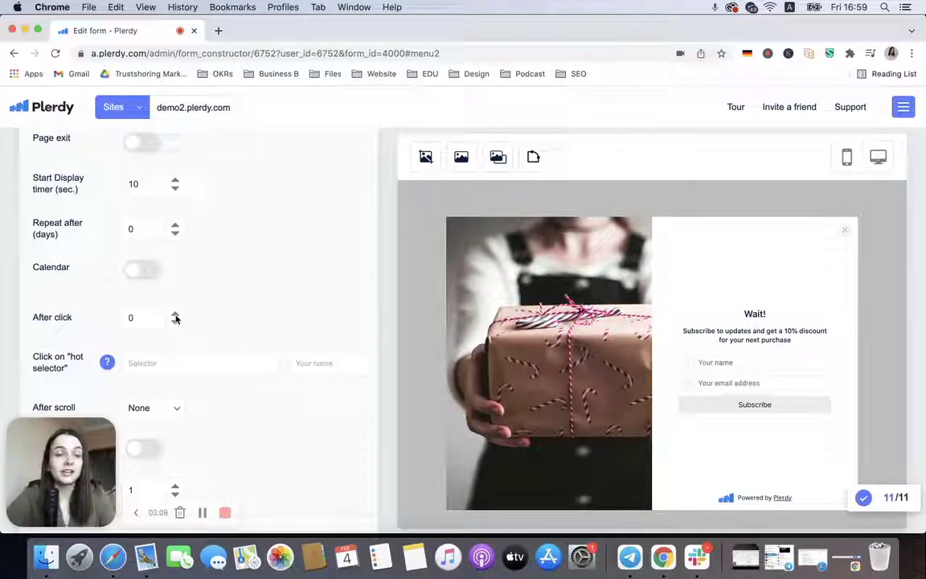
scroll(176, 318, down, 1)
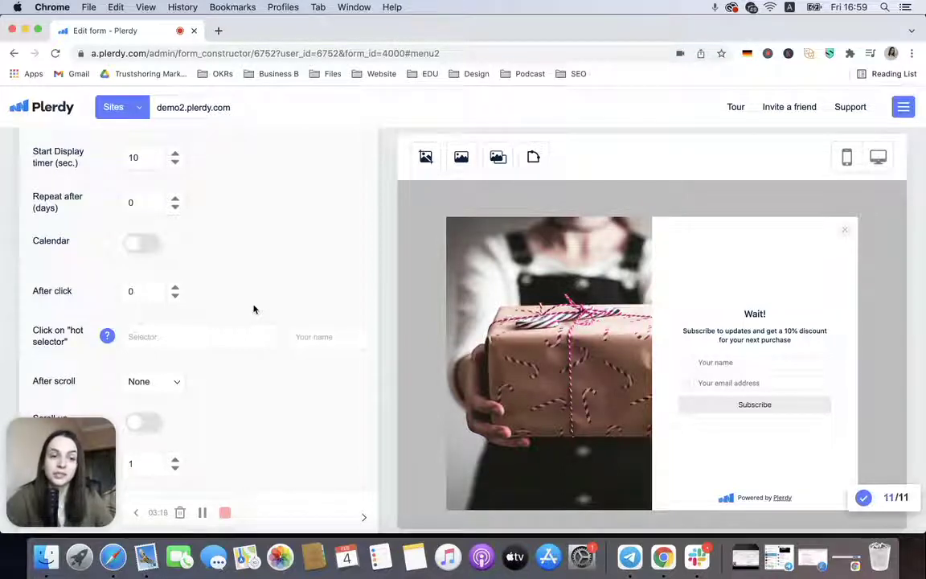
scroll(253, 309, up, 2)
Read the help note on the class or ID format for the click on "hot selector" trigger.
scroll(254, 308, down, 3)
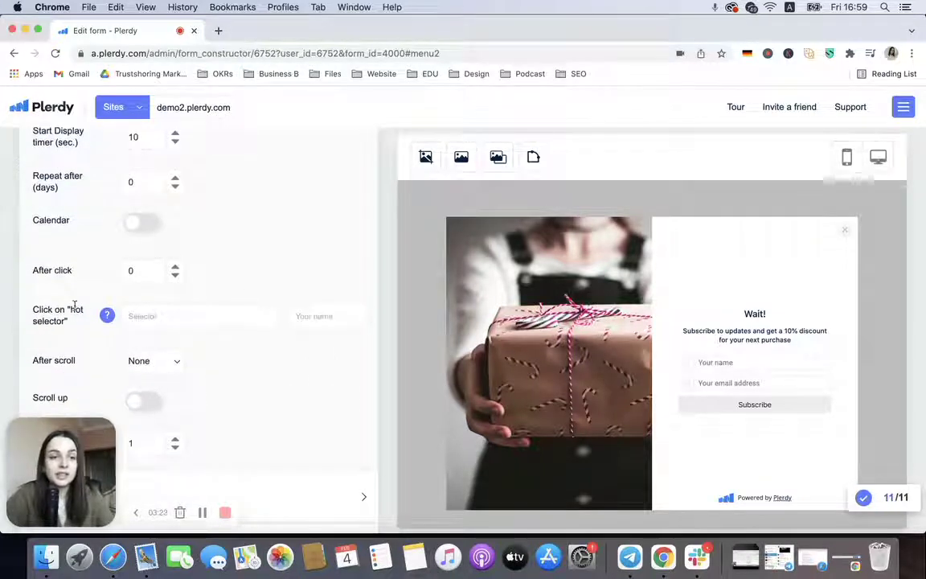
drag(30, 308, 83, 324)
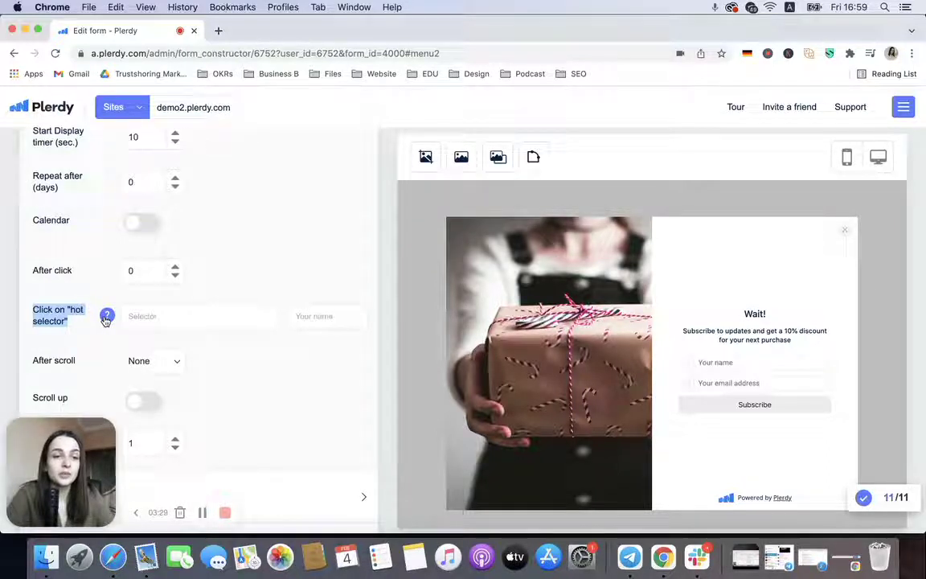
click(105, 317)
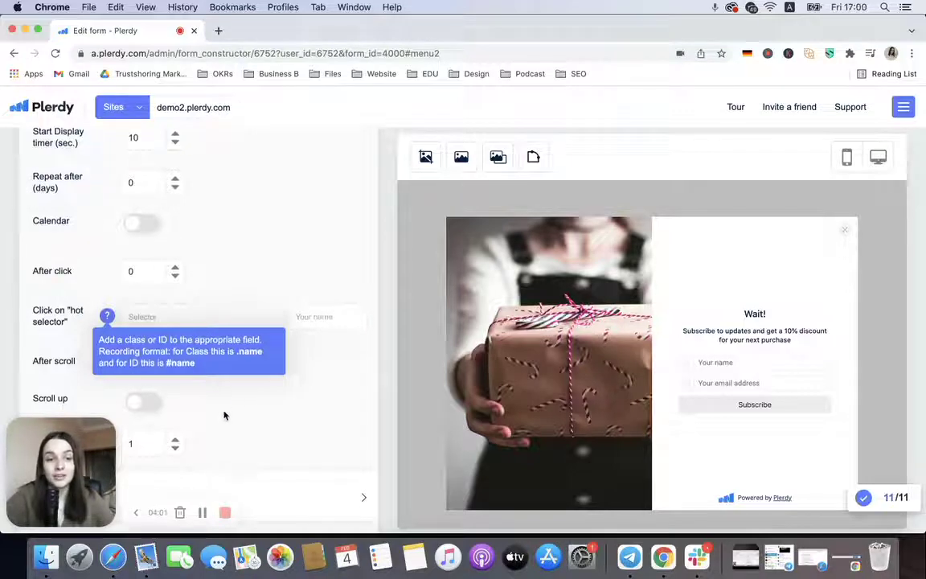
Collapse the "When to show?" section and examine the device, traffic source and OS options under Traffic groups.
scroll(231, 406, up, 5)
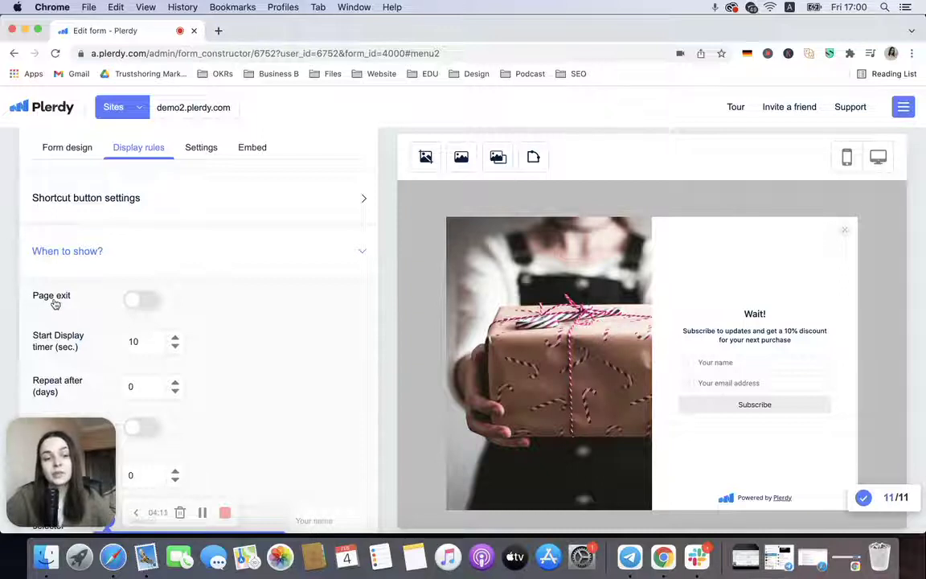
click(251, 262)
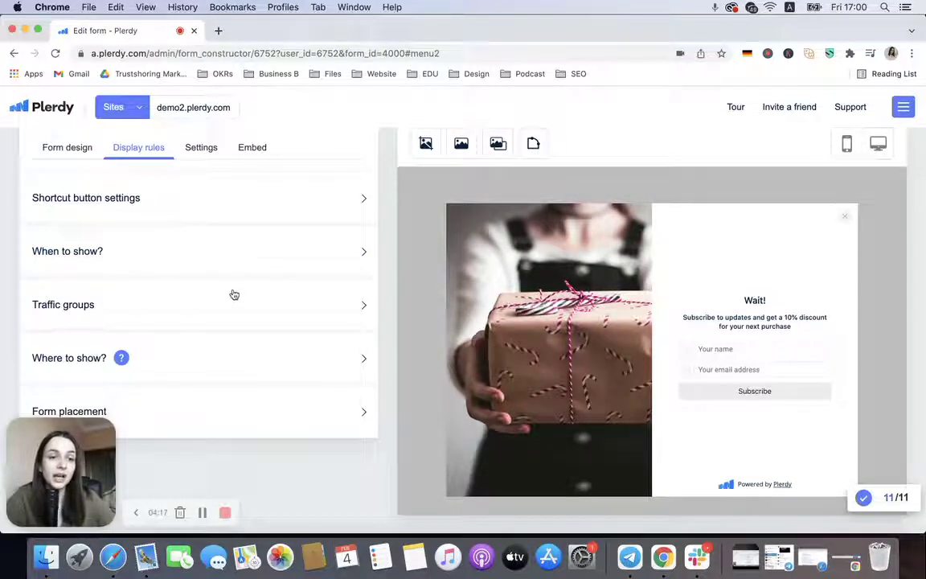
click(227, 317)
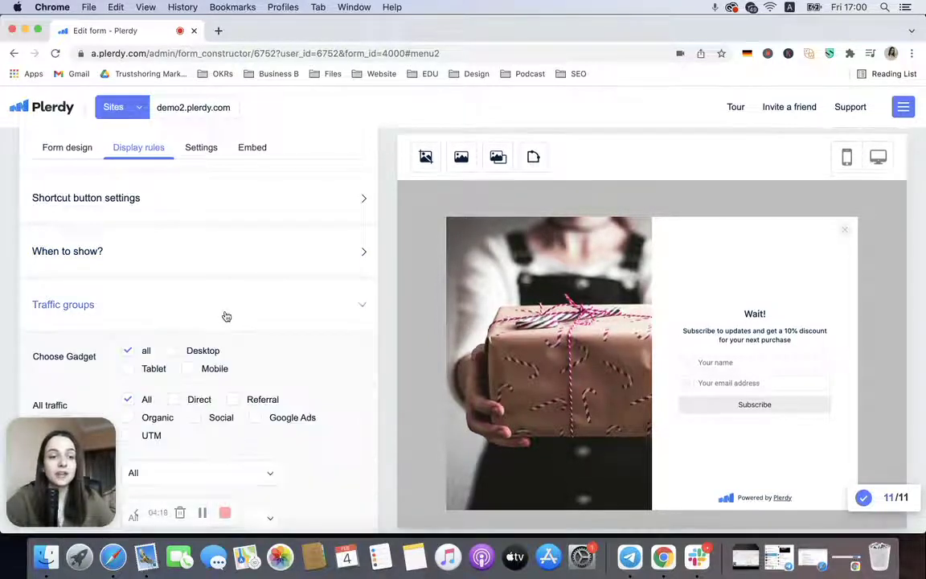
scroll(229, 315, down, 2)
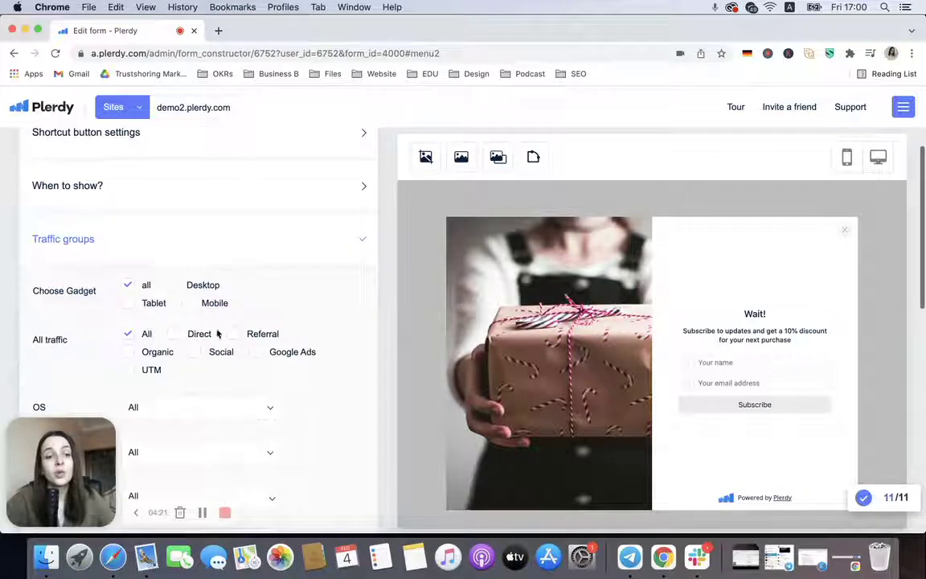
scroll(196, 373, down, 1)
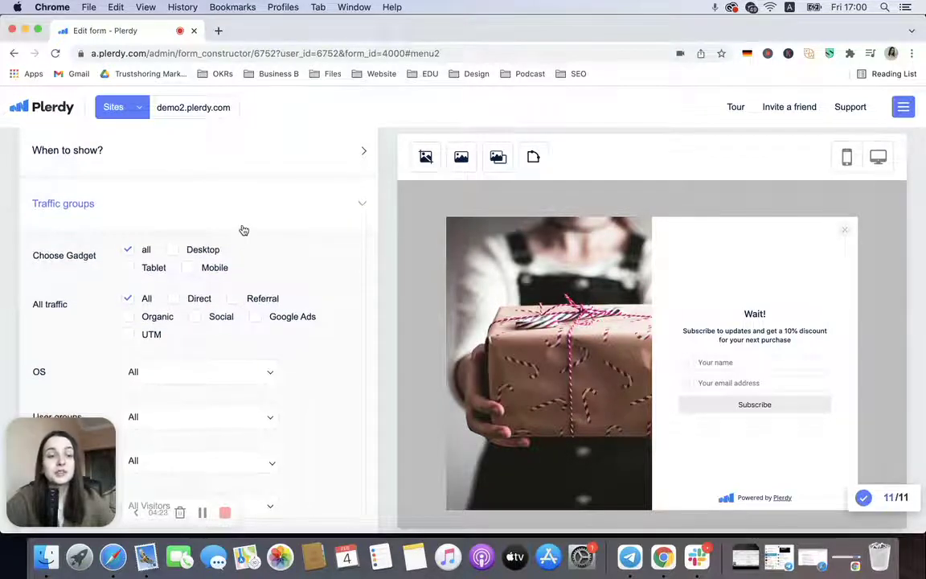
Review the URL, title and cookie conditions under "Where to show?", and open the form placement settings.
click(218, 205)
click(241, 259)
scroll(237, 351, down, 3)
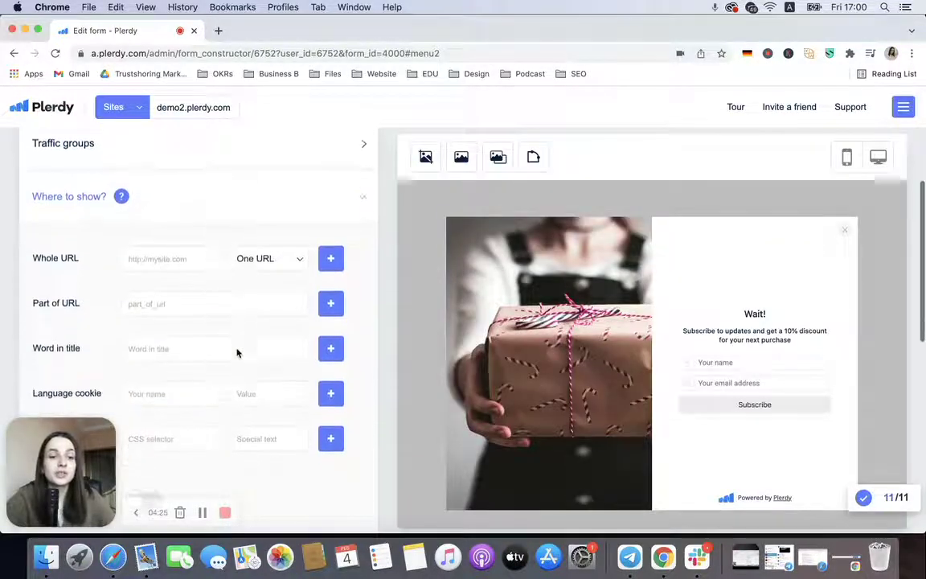
scroll(236, 348, up, 3)
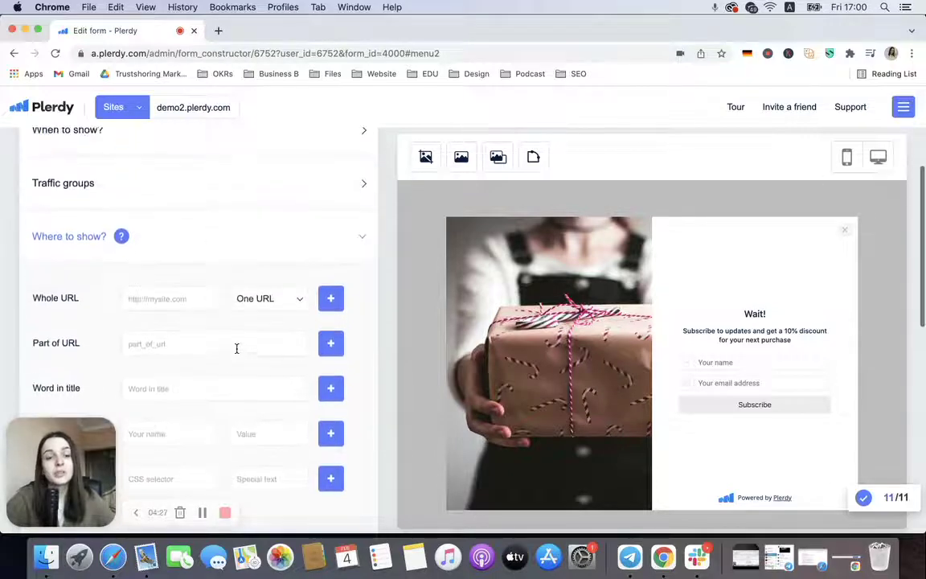
click(235, 253)
click(221, 296)
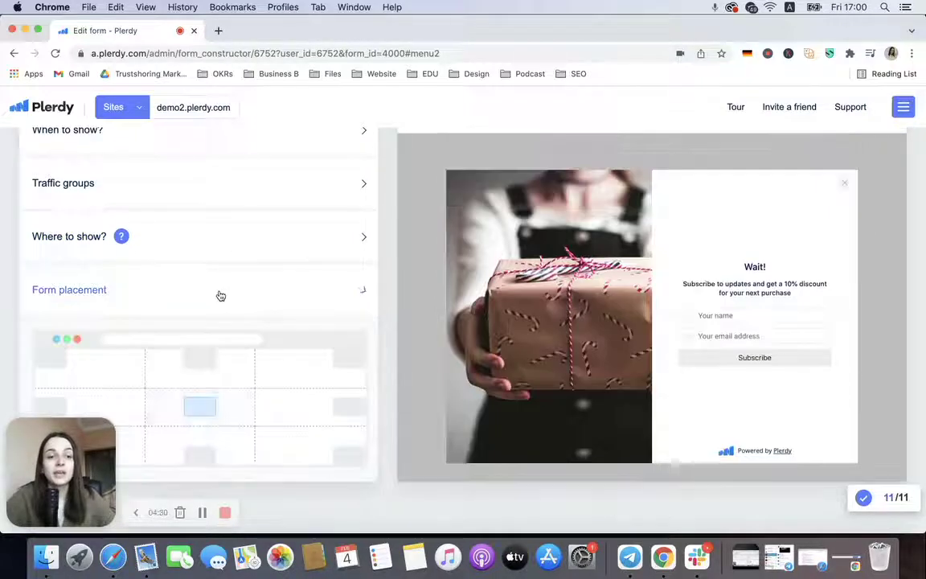
Examine the grid of available on-screen positions under "Form placement", and collapse the section.
scroll(218, 388, down, 1)
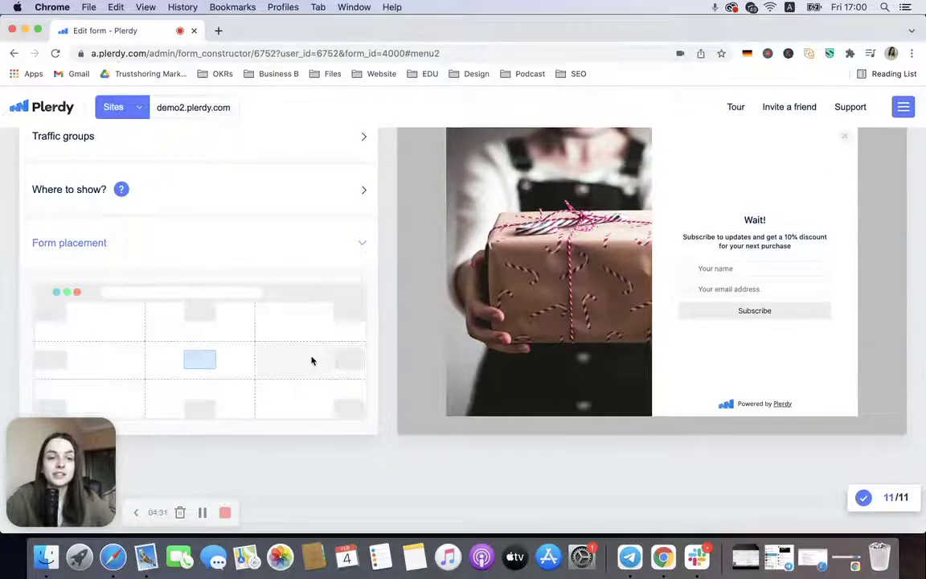
scroll(304, 405, down, 2)
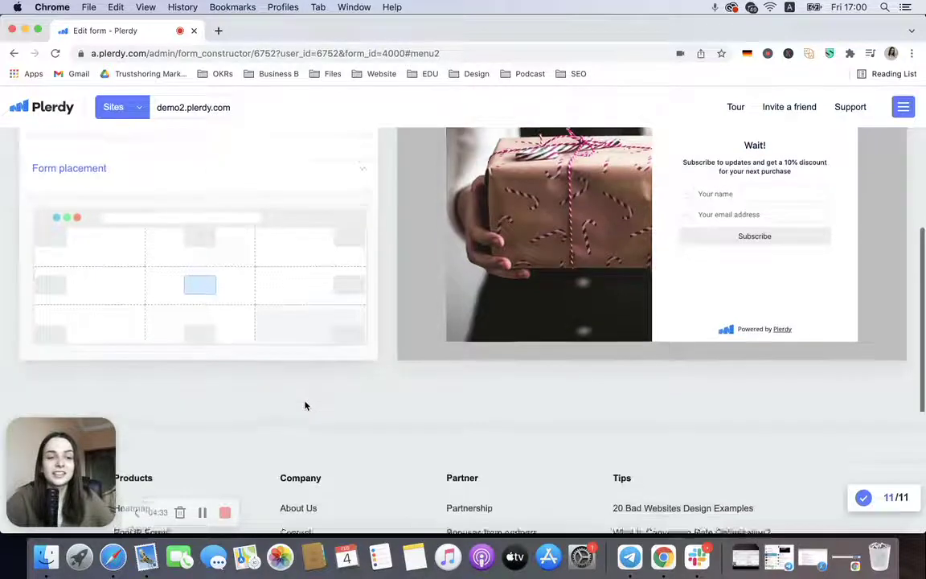
scroll(305, 405, up, 2)
scroll(305, 405, down, 2)
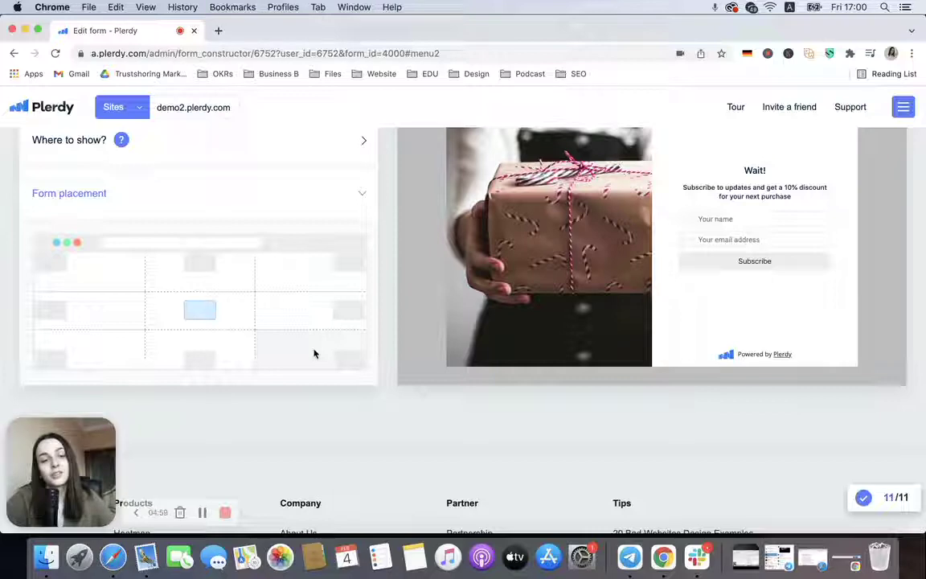
scroll(314, 354, up, 3)
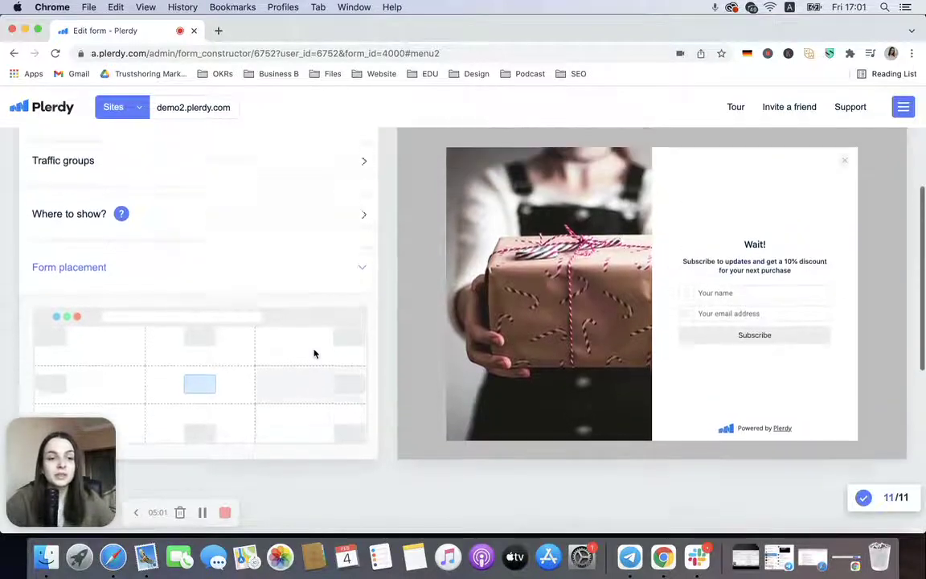
click(333, 273)
Turn on the shortcut button for the form, review its label text, color and size options, and collapse its settings.
scroll(334, 275, up, 5)
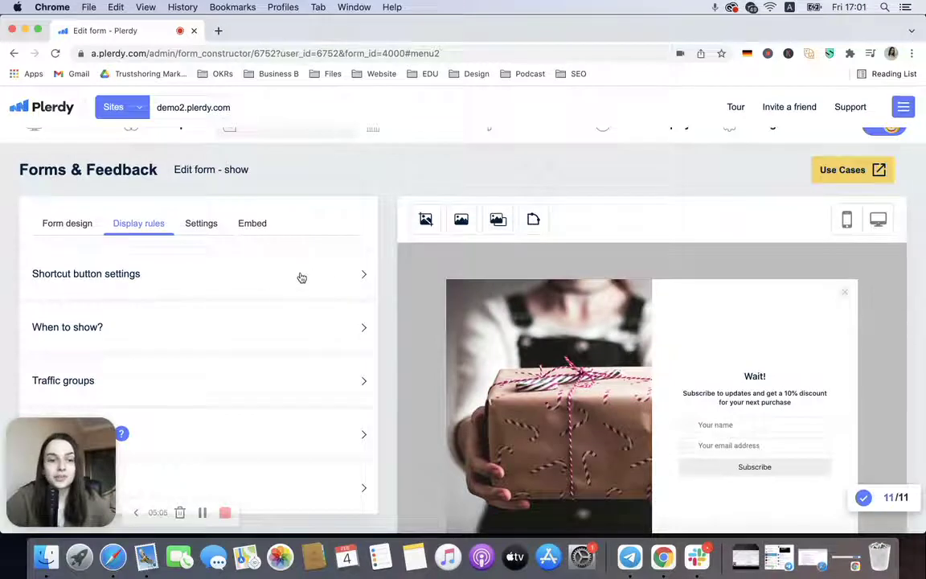
click(301, 276)
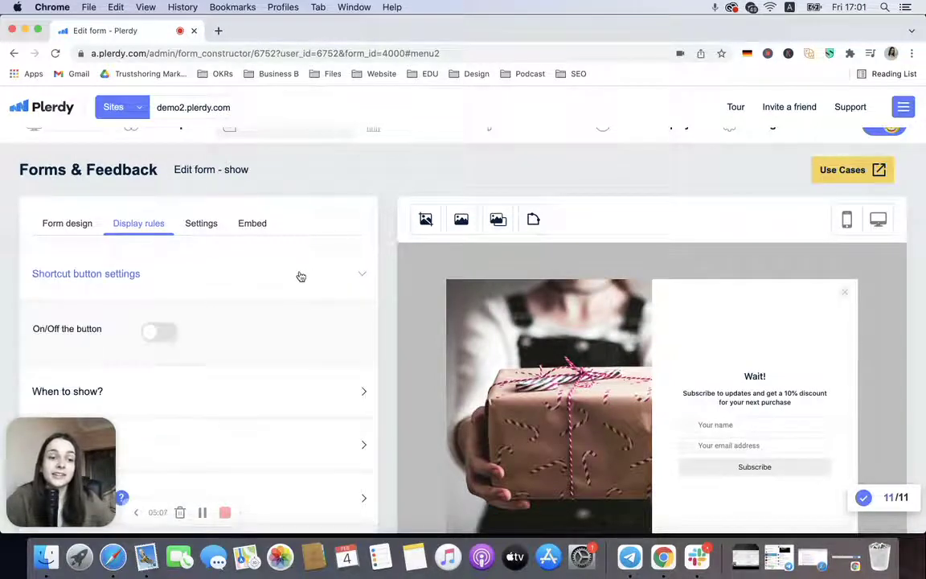
scroll(300, 275, down, 1)
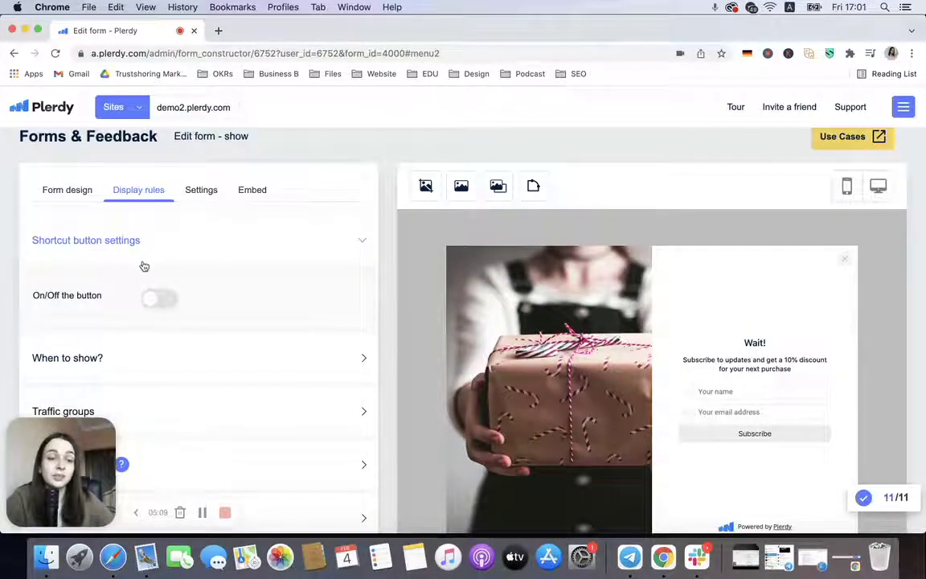
click(159, 301)
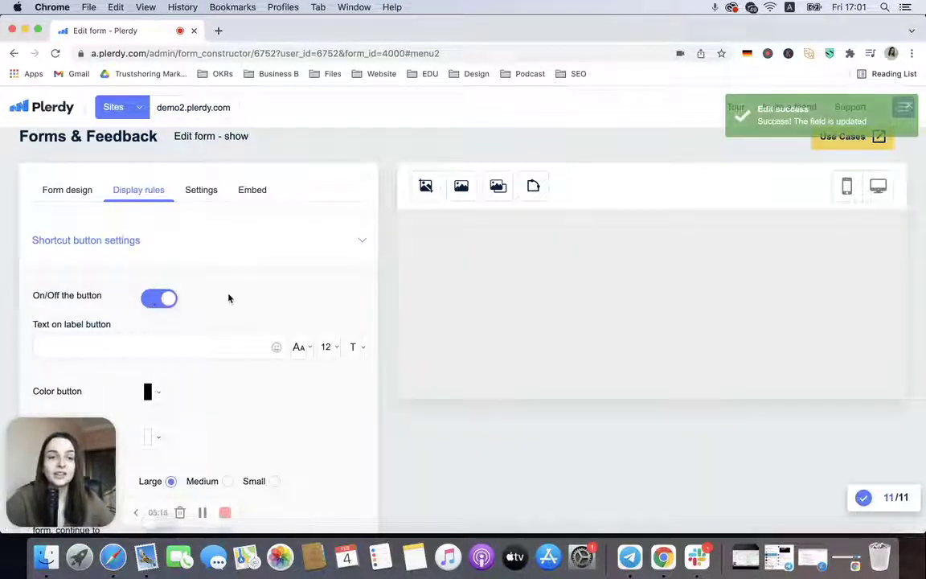
scroll(227, 297, down, 1)
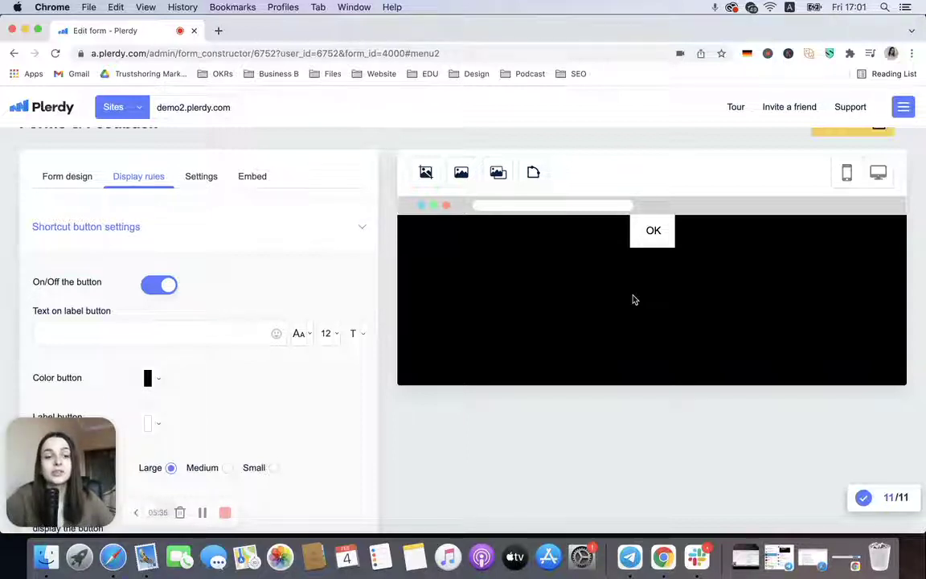
click(305, 239)
scroll(218, 316, down, 1)
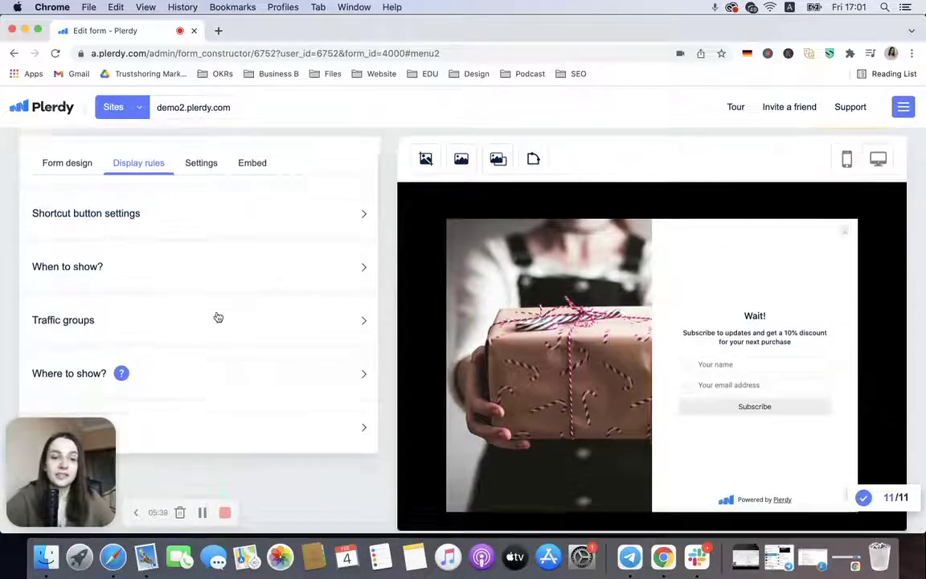
scroll(217, 317, down, 2)
scroll(218, 317, up, 4)
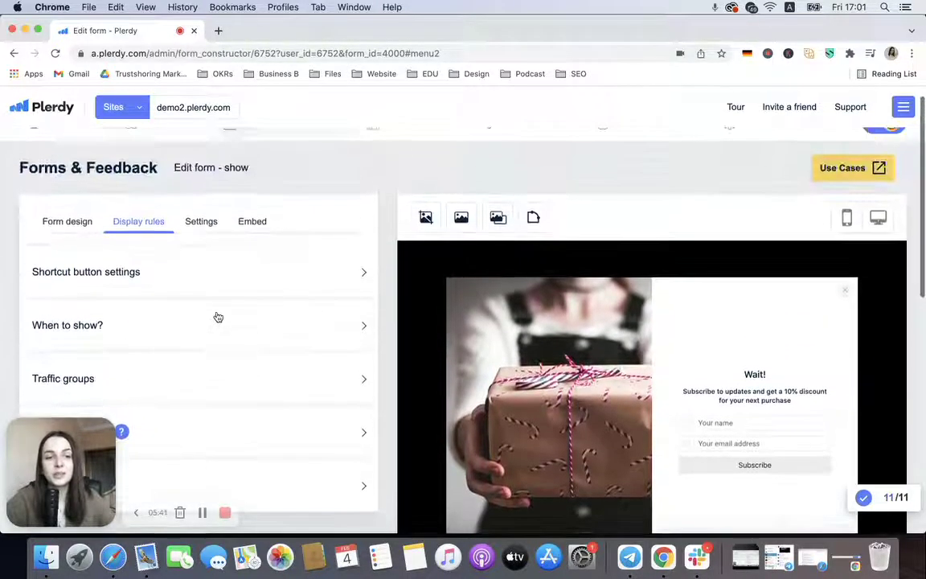
scroll(218, 317, down, 2)
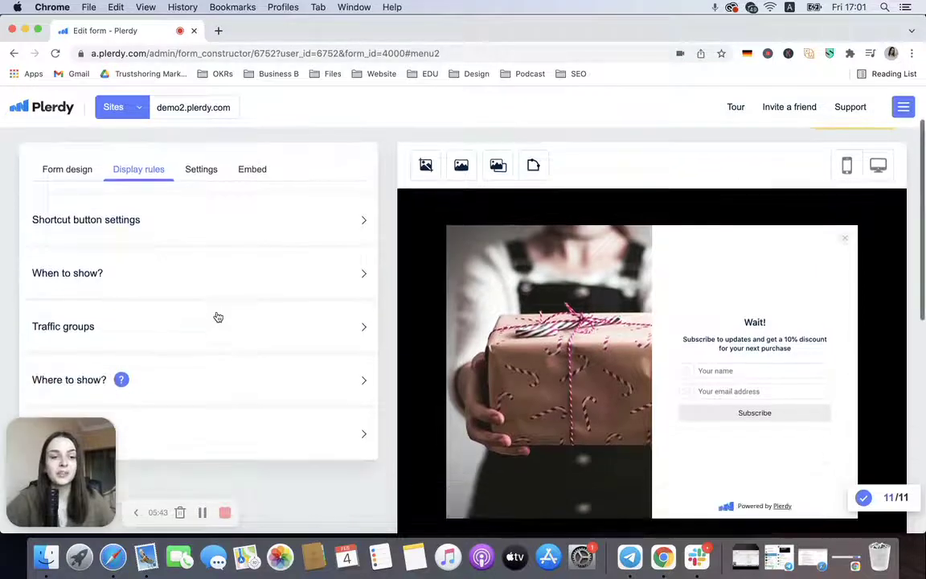